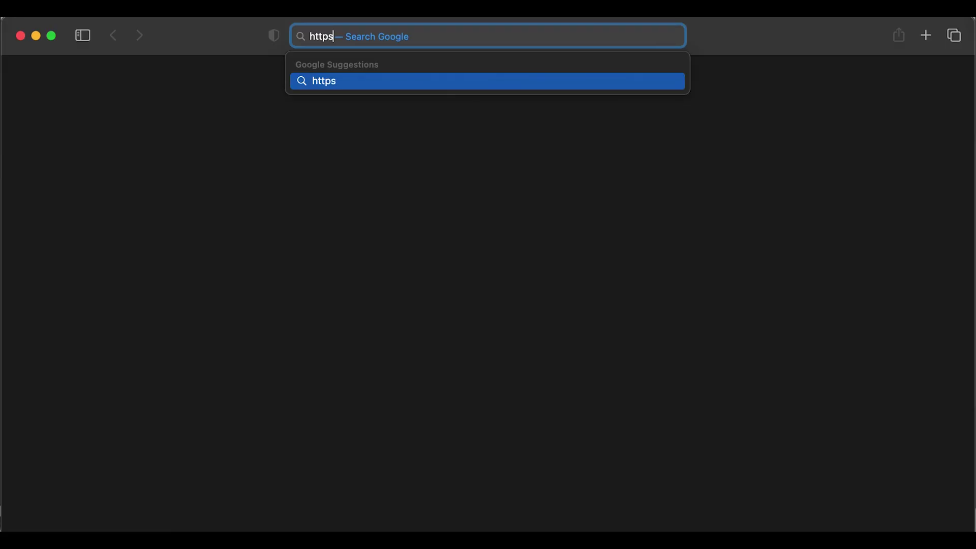
text(://169.254.7.149)
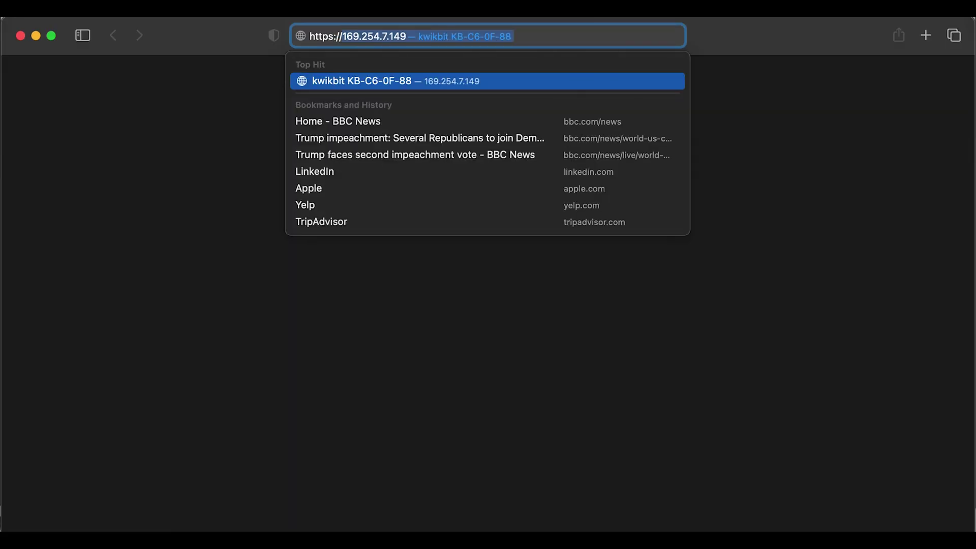
text(/)
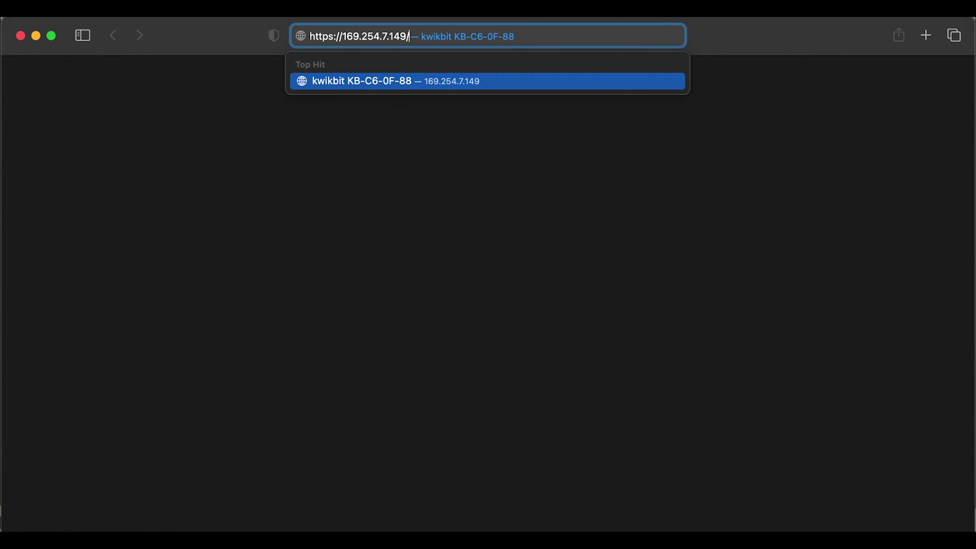
key(Return)
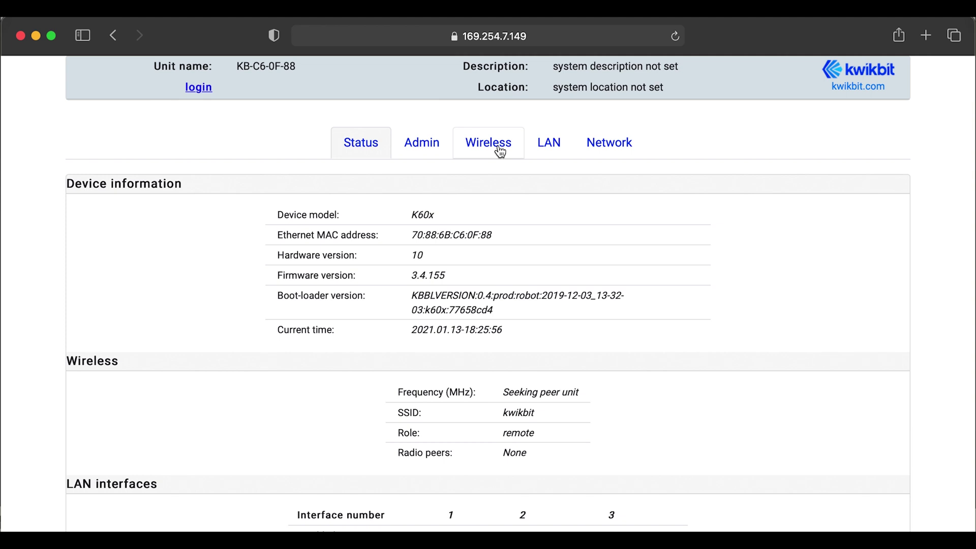
- Log in with the unit password to reach the Wireless configuration page
click(500, 150)
click(615, 158)
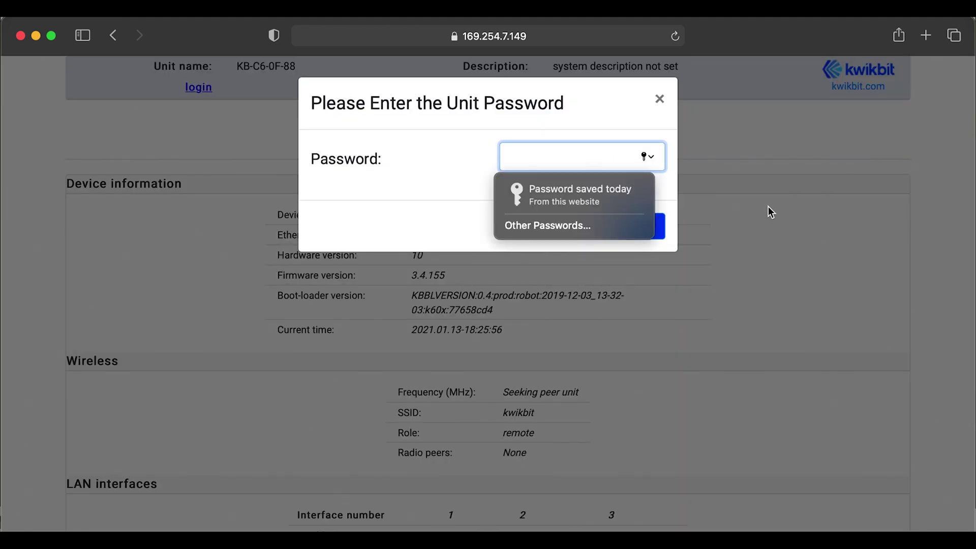
text(•••••••)
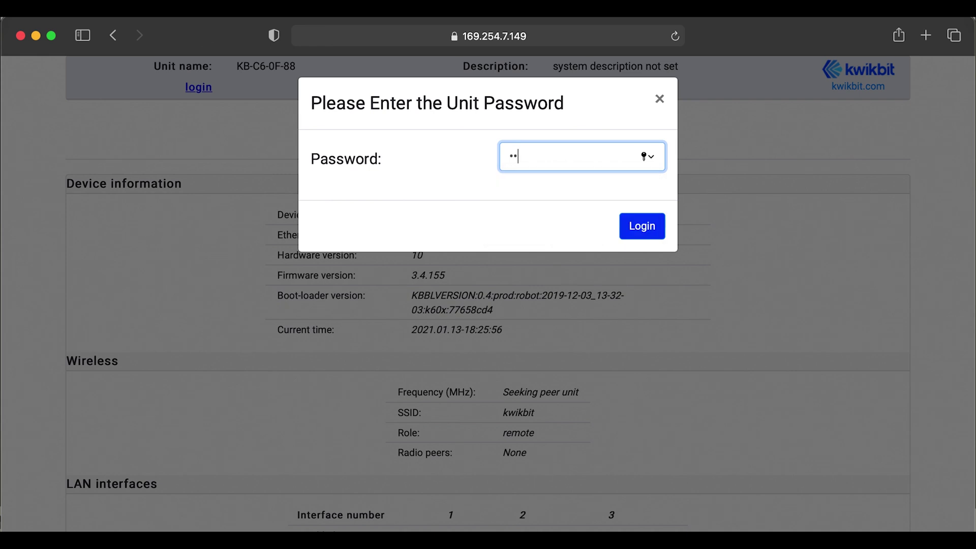
key(Return)
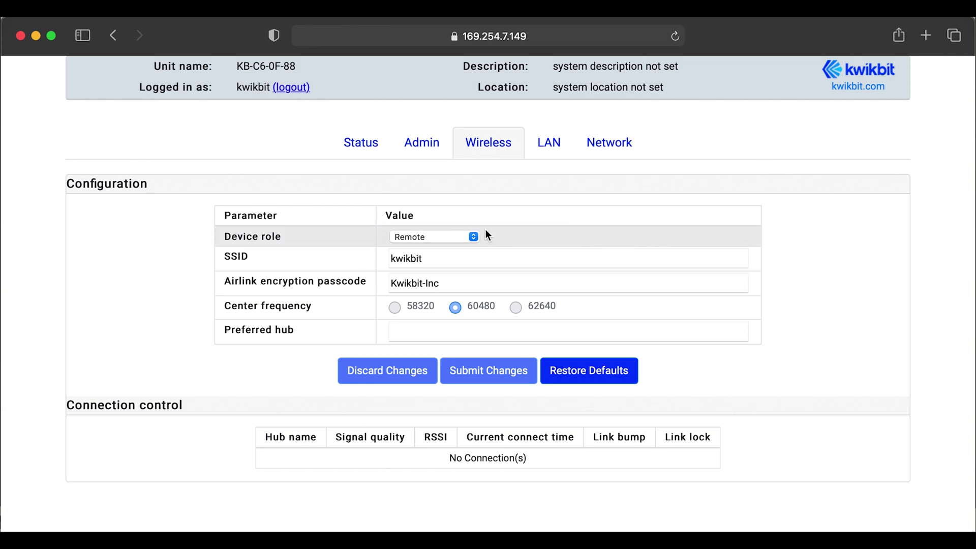
- Change the device role from Remote to Root hub and submit the change
click(472, 236)
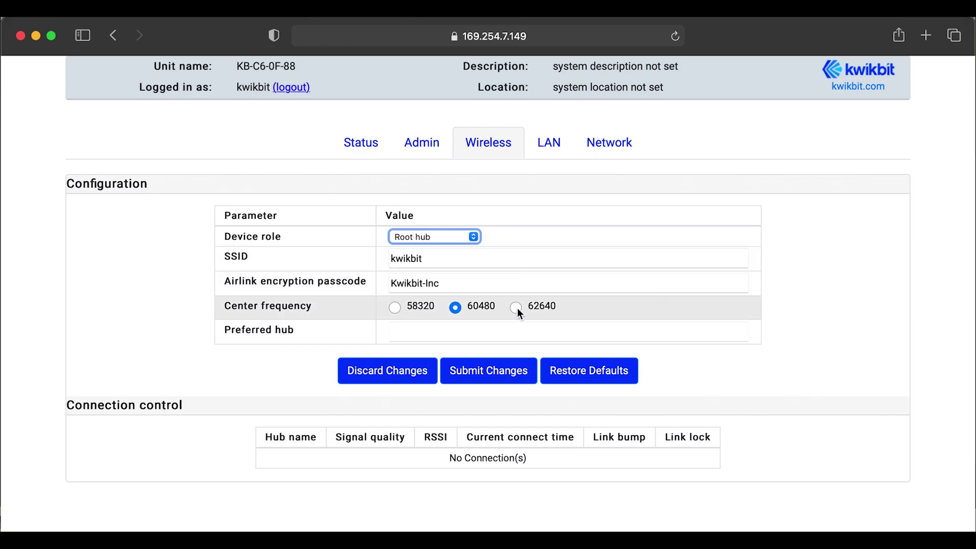
mouse_move(532, 307)
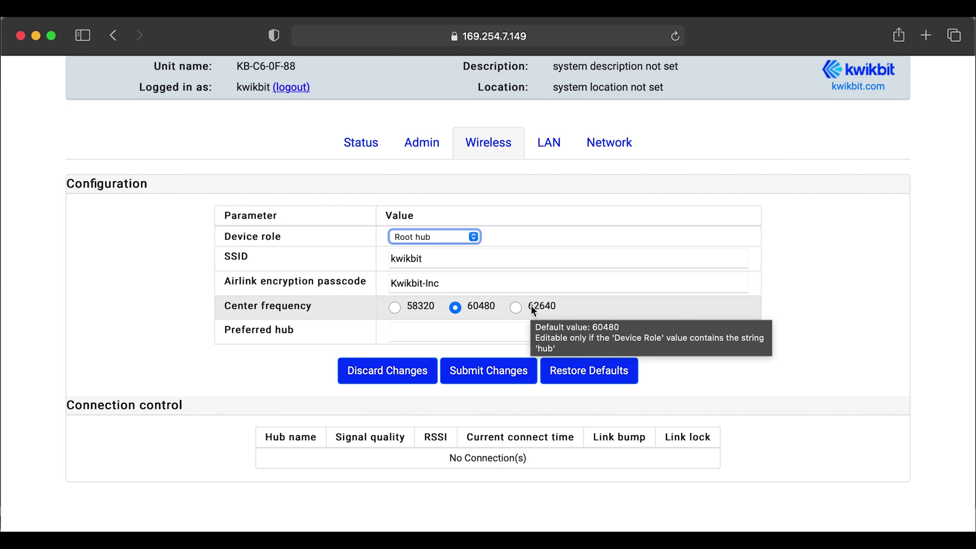
click(488, 372)
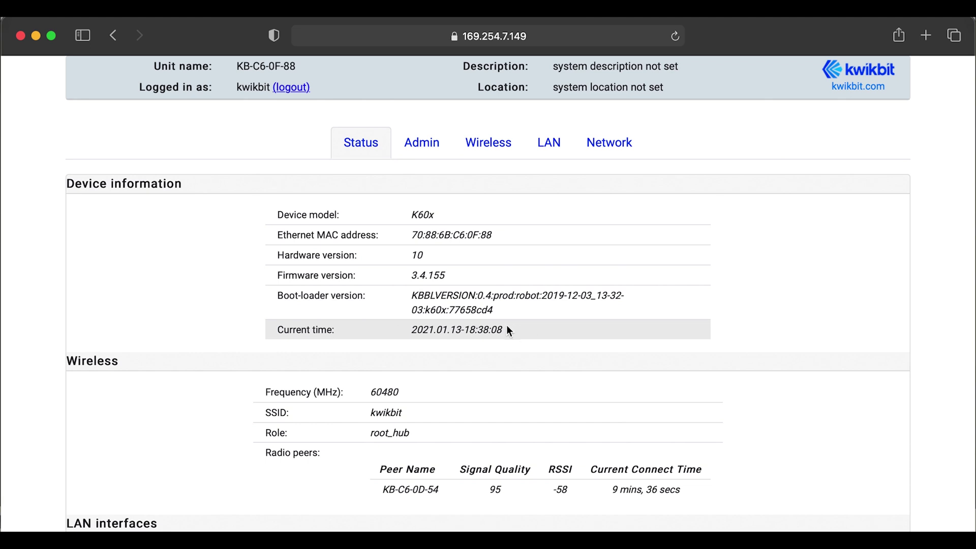
- Scroll the Status page down to the LAN interfaces and Management interface sections
scroll(436, 385, down, 1)
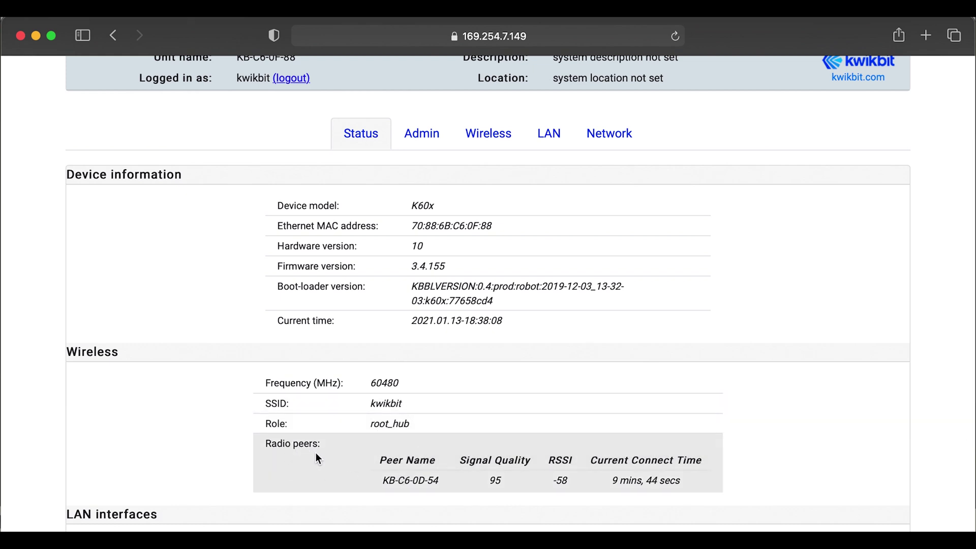
mouse_move(413, 481)
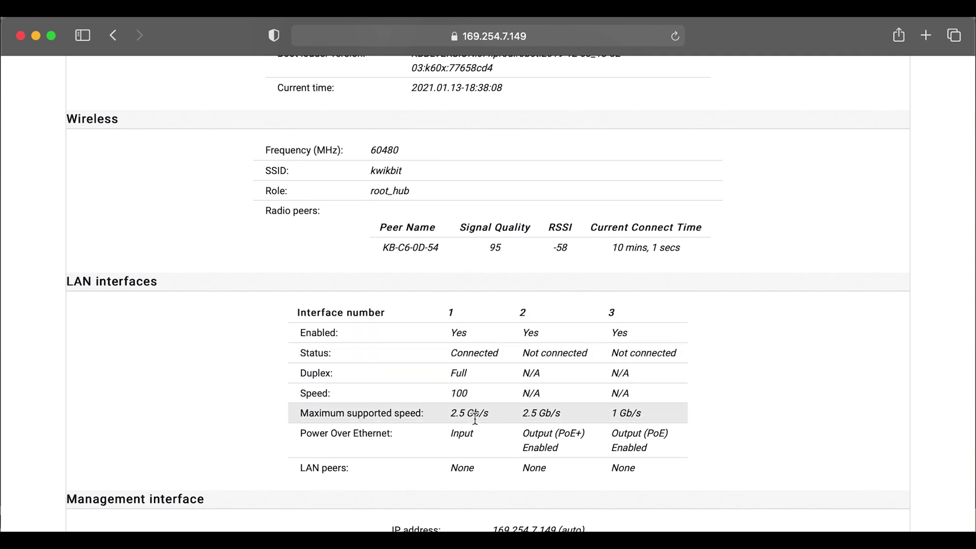
scroll(480, 432, down, 3)
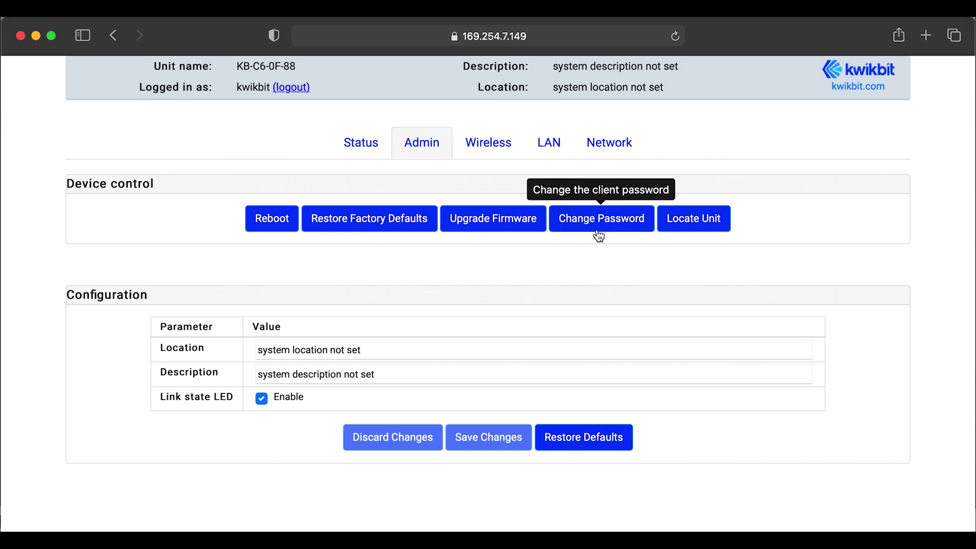
- Start the unit's Locate LED sequence from the Admin page
click(706, 220)
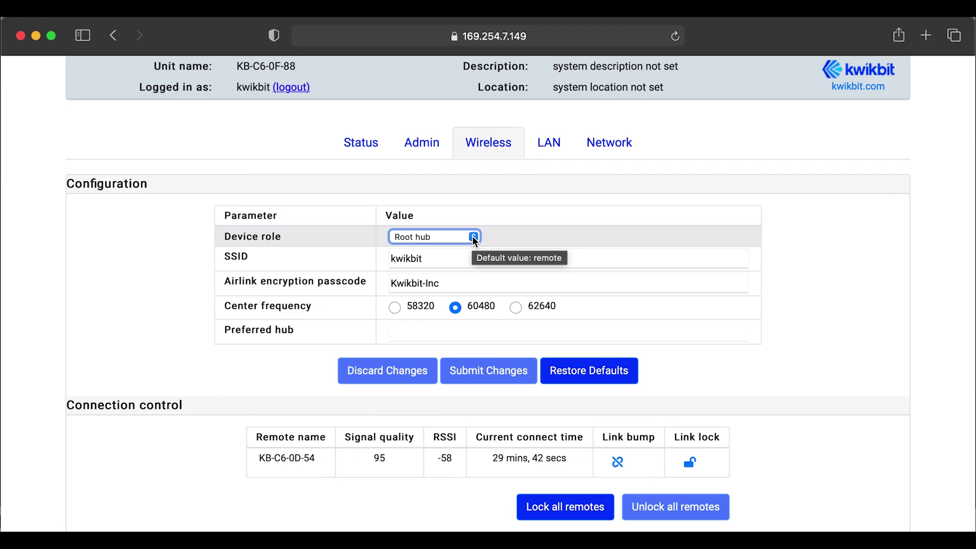
- Open the Device role list and close it again, leaving Root hub selected
click(474, 238)
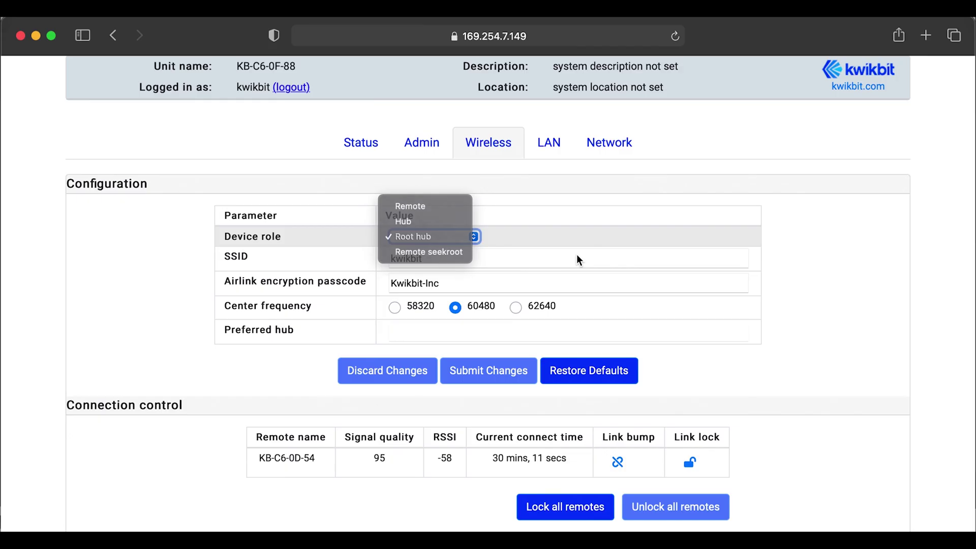
click(577, 254)
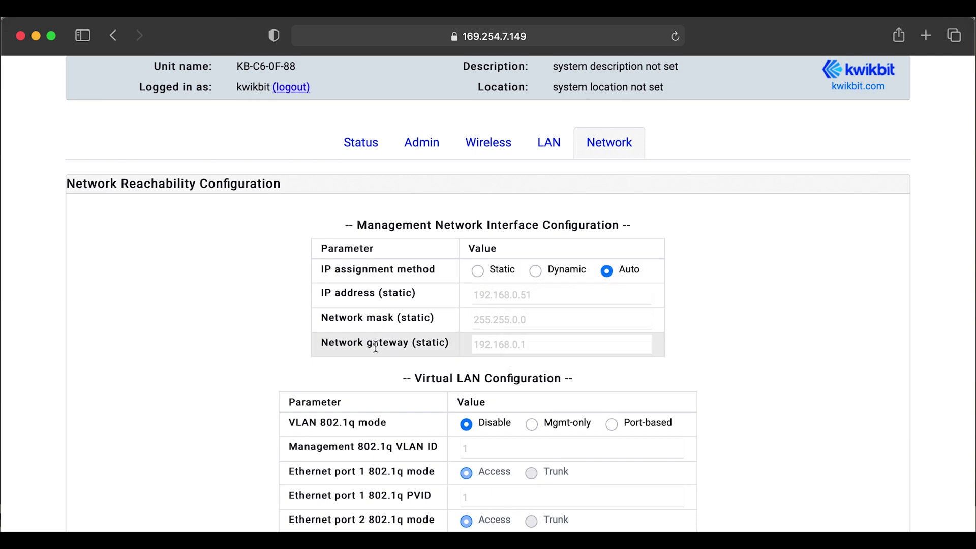
- Switch the IP assignment method to Static, then settle on Dynamic
click(477, 271)
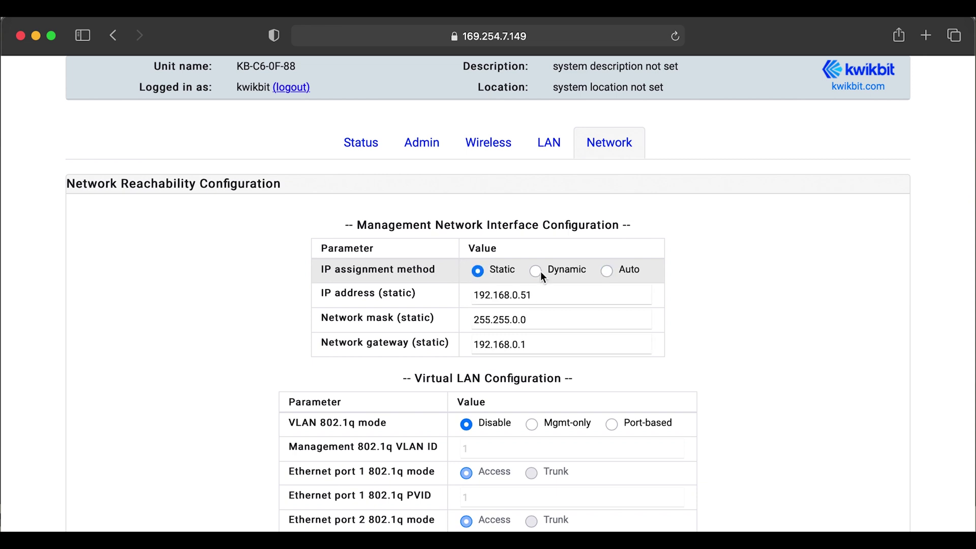
click(541, 272)
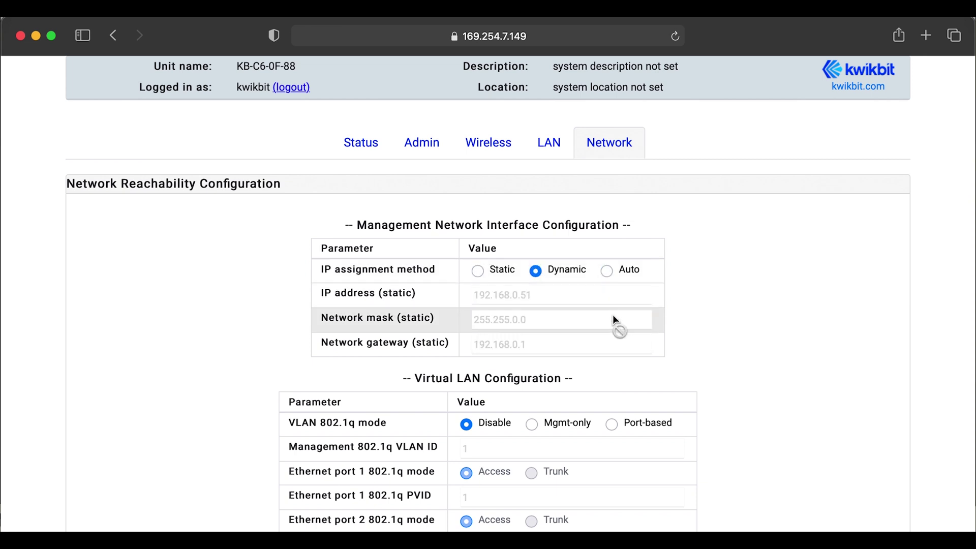
mouse_move(639, 342)
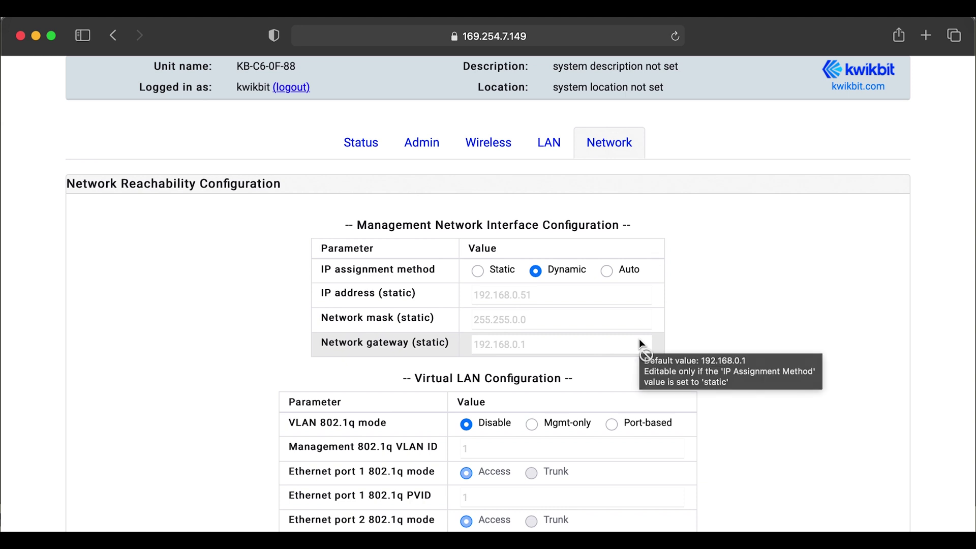
- Set the VLAN 802.1q mode to Port-based
scroll(761, 304, down, 1)
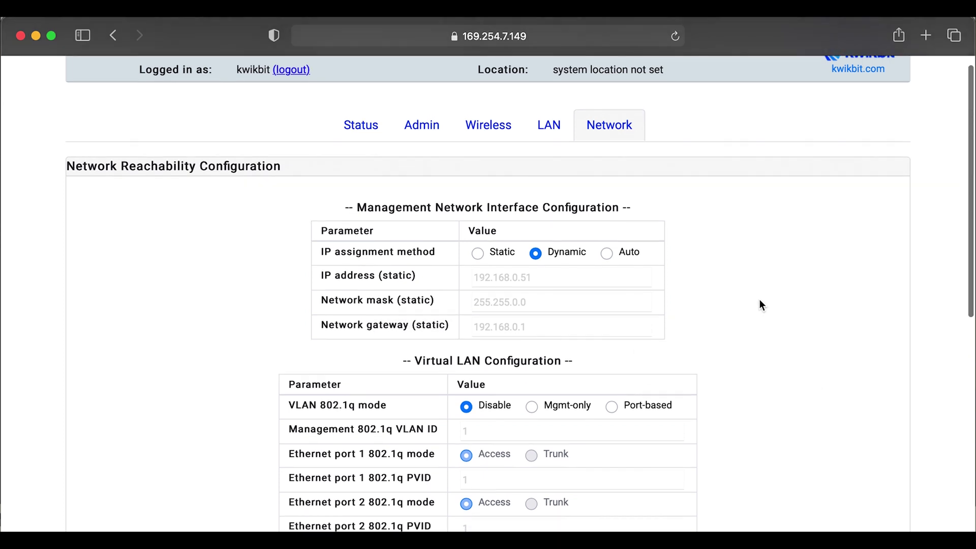
scroll(759, 300, down, 5)
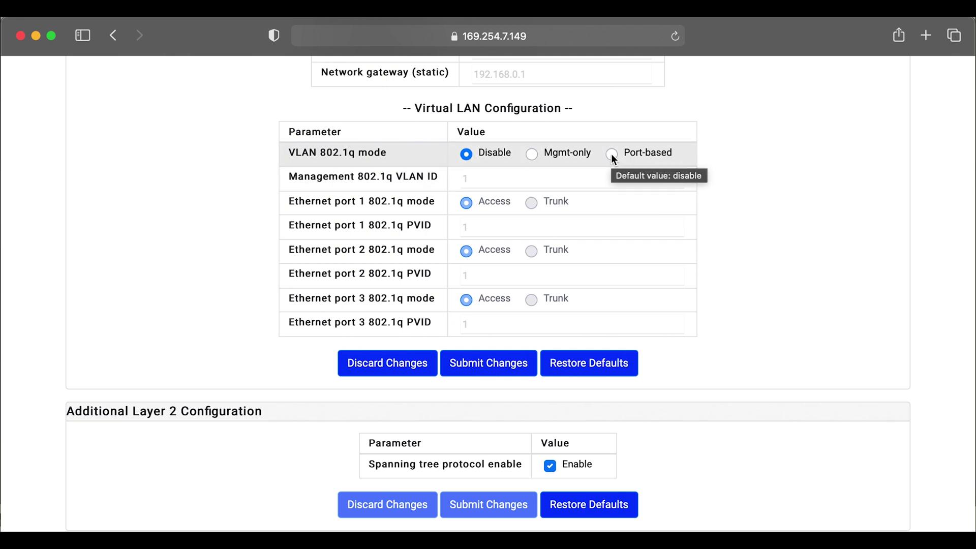
click(536, 160)
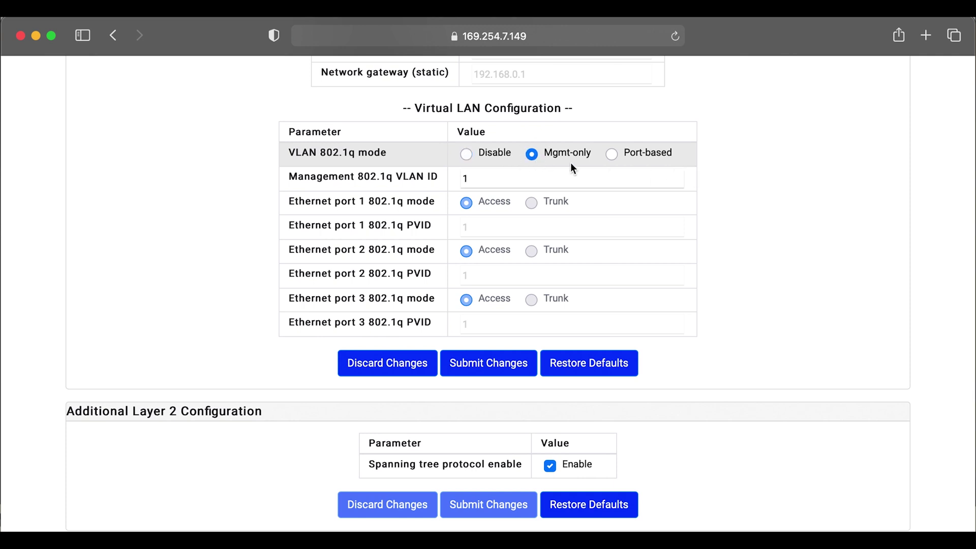
click(613, 155)
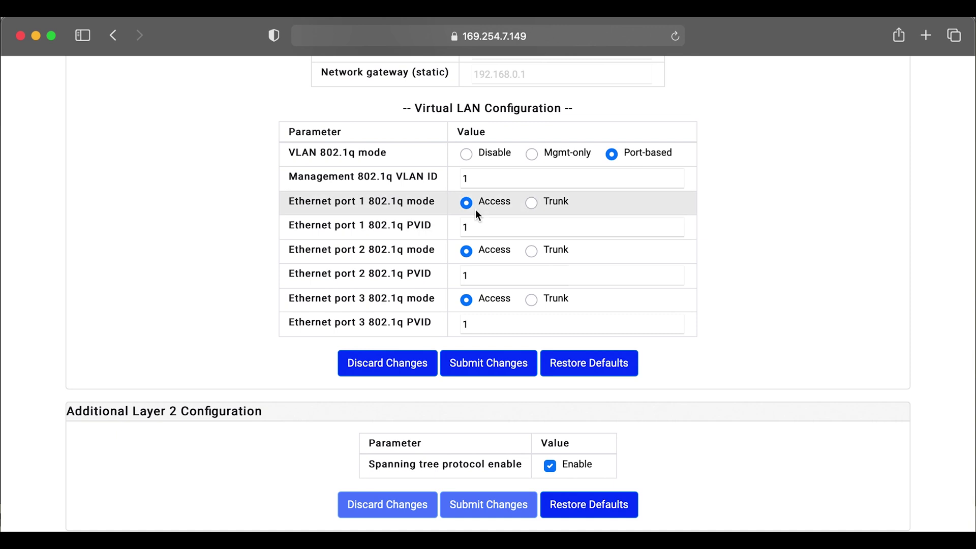
- Set management VLAN ID 100 and Ethernet port 1 PVID 110
mouse_move(476, 210)
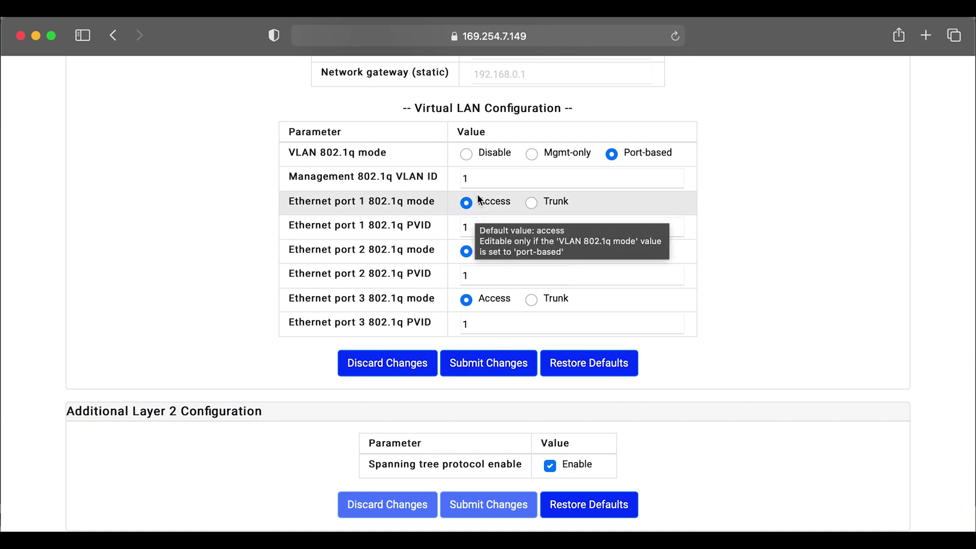
click(474, 179)
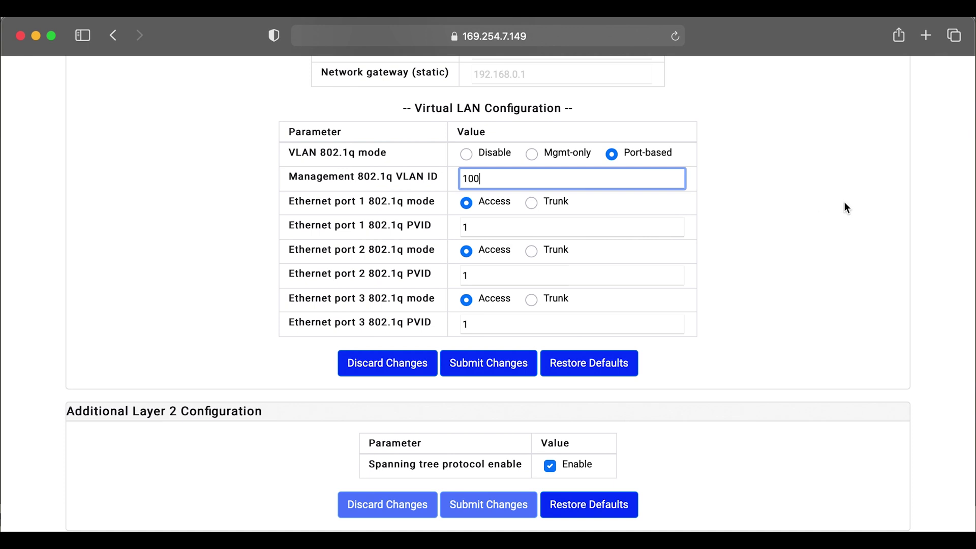
double_click(511, 229)
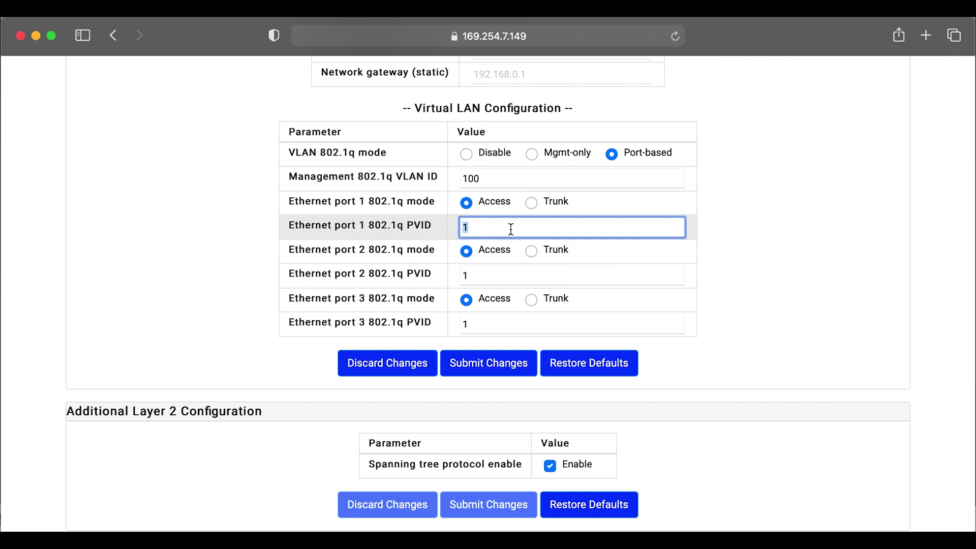
text(110)
- Enable SNMPv2 notifications and disable the SNMP agent in SNMP Configuration
scroll(728, 318, down, 1)
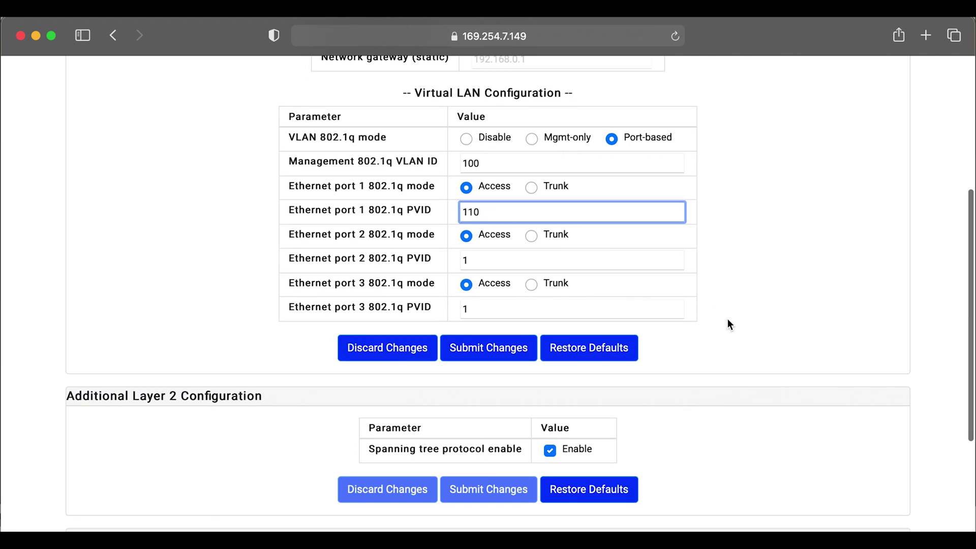
scroll(727, 319, down, 4)
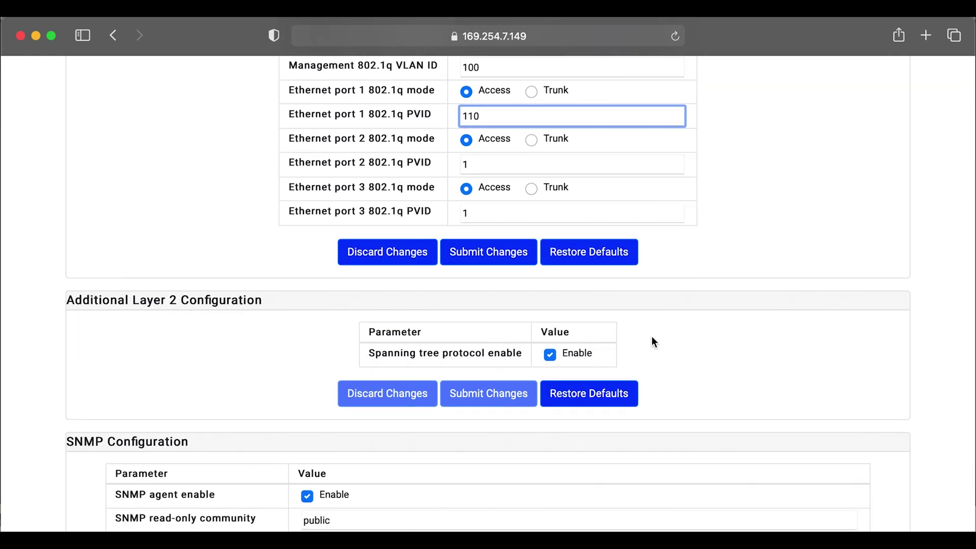
scroll(652, 342, down, 7)
scroll(651, 339, down, 1)
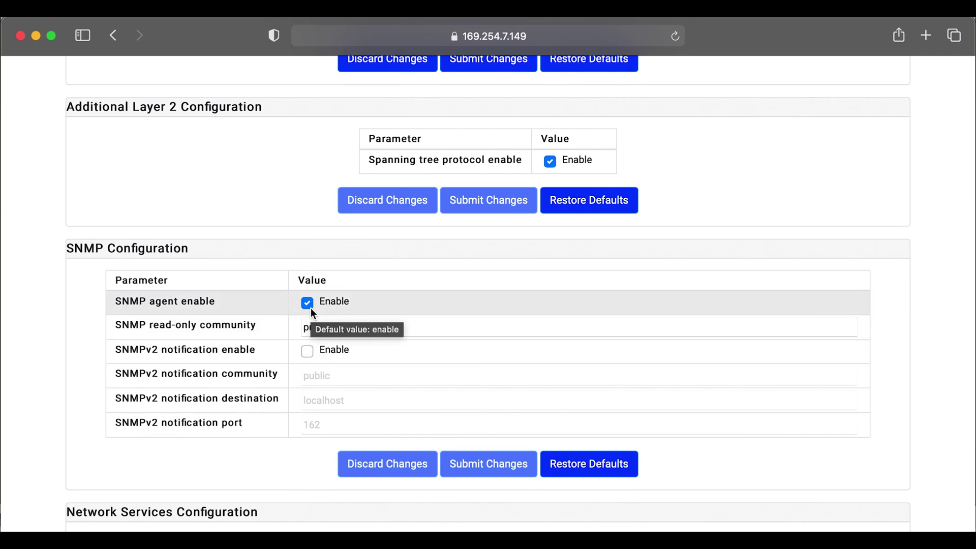
click(308, 350)
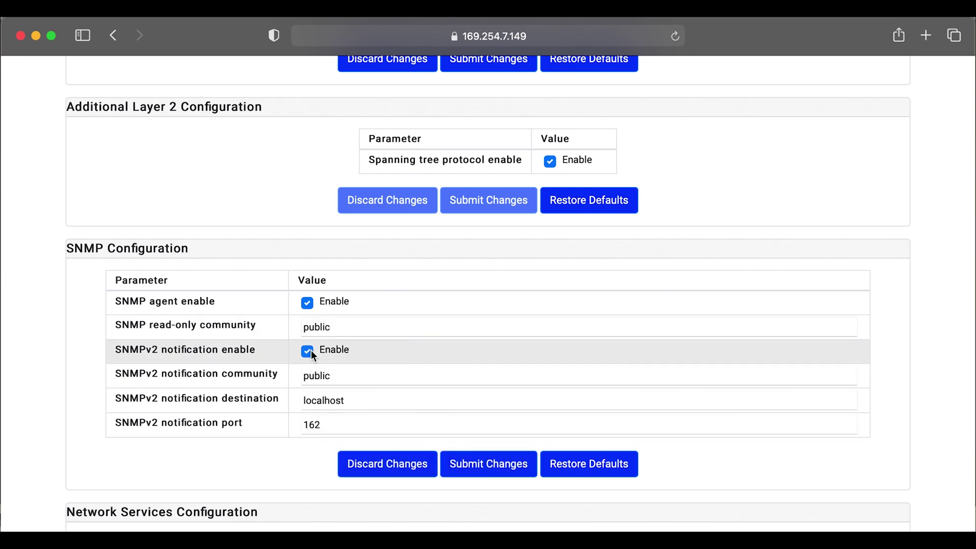
click(313, 307)
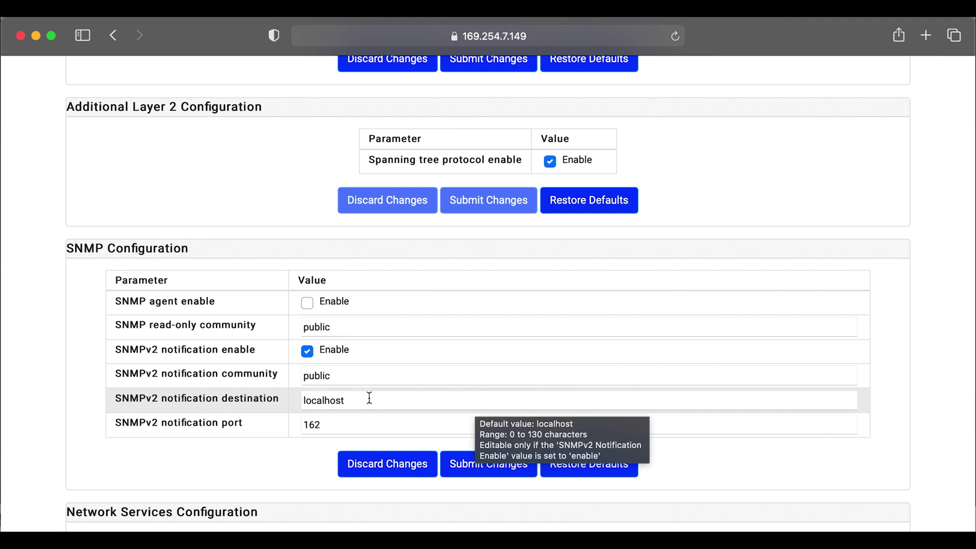
- Scroll to Network Services and focus the DNS IP list, then the NTP server field
scroll(773, 372, down, 5)
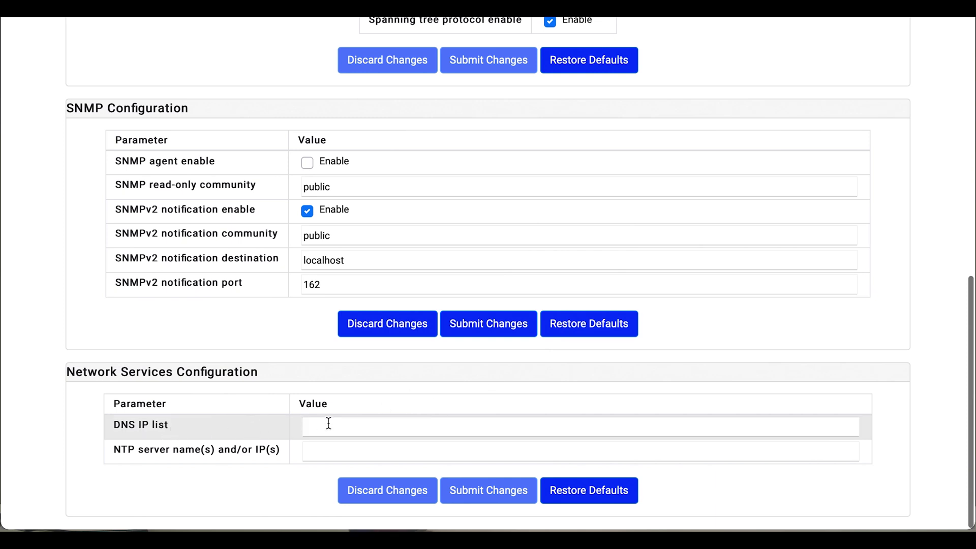
click(356, 428)
click(326, 448)
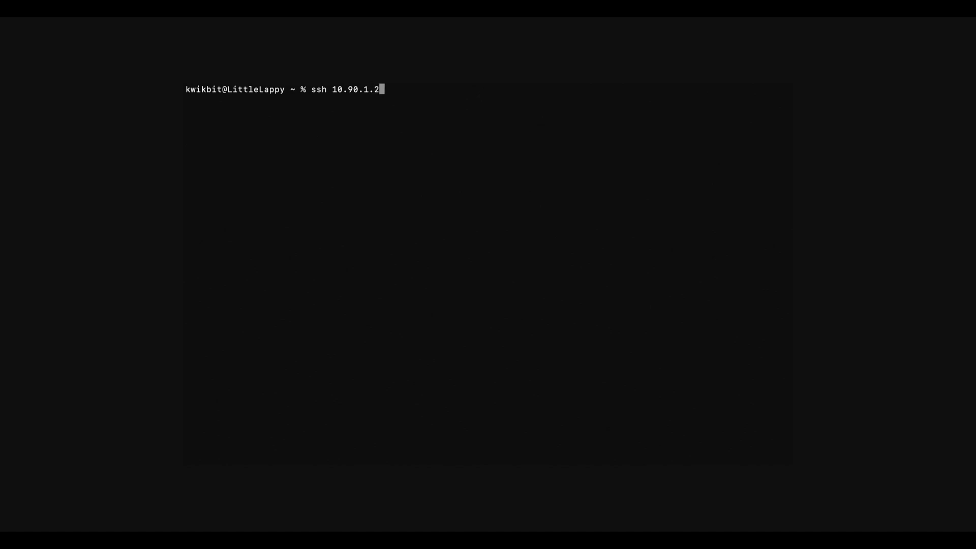
- SSH into 10.90.1.24, log in with the password, and list commands at the KB-C6-0F-5C> prompt
key(Return)
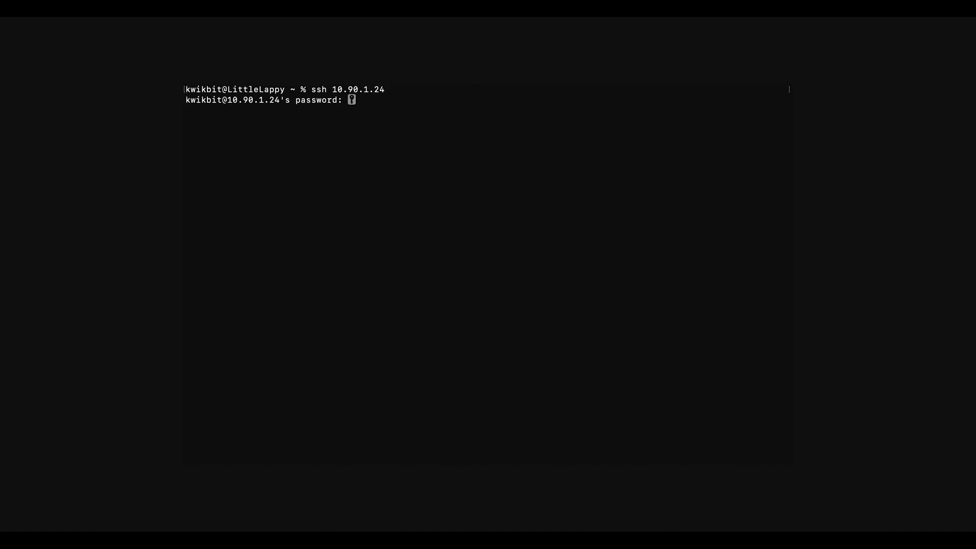
key(Return)
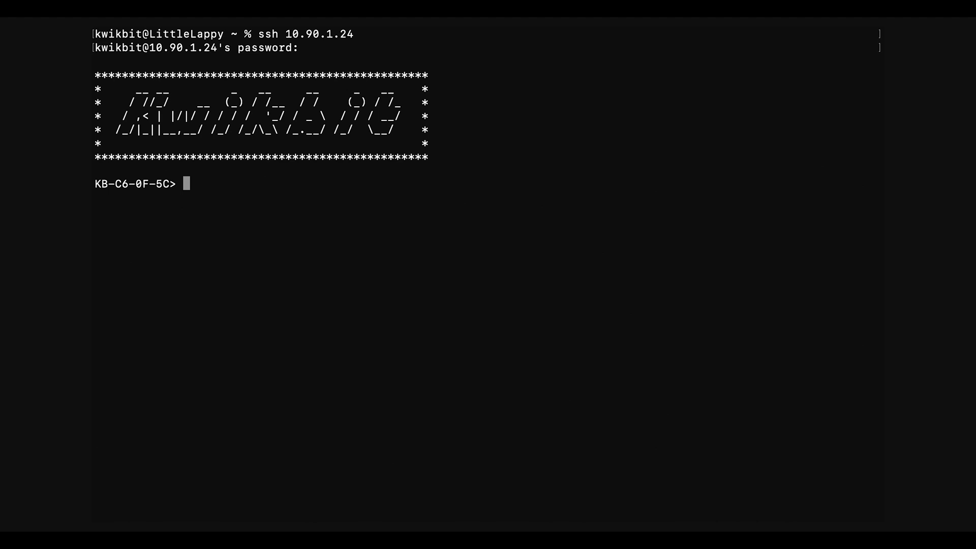
key(question)
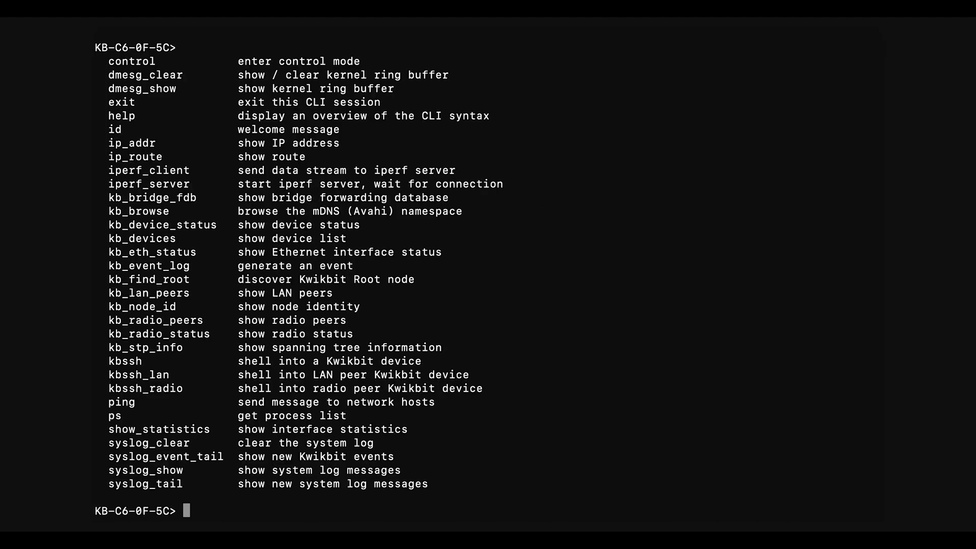
- Enter control mode and list its commands, such as kb_set, kb_commit and reboot
text(control)
key(Return)
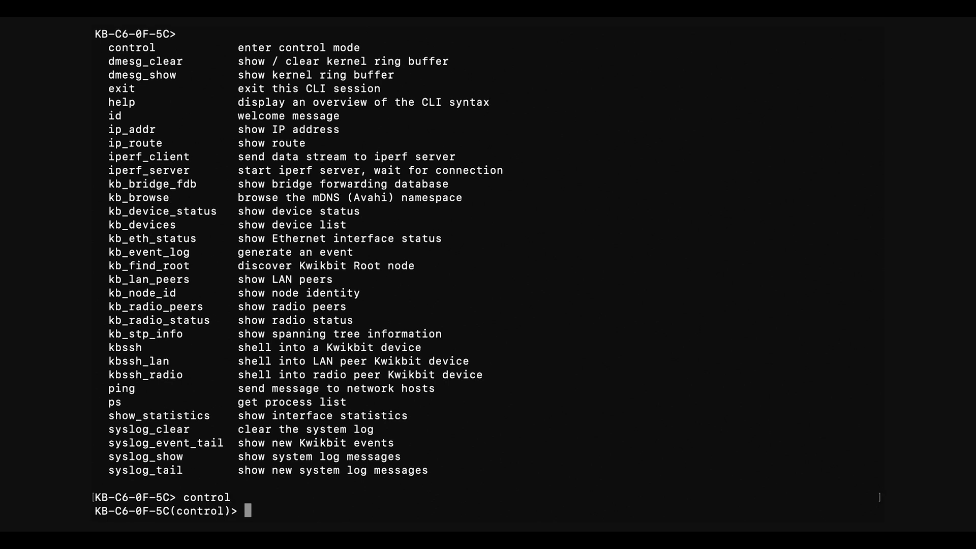
key(question)
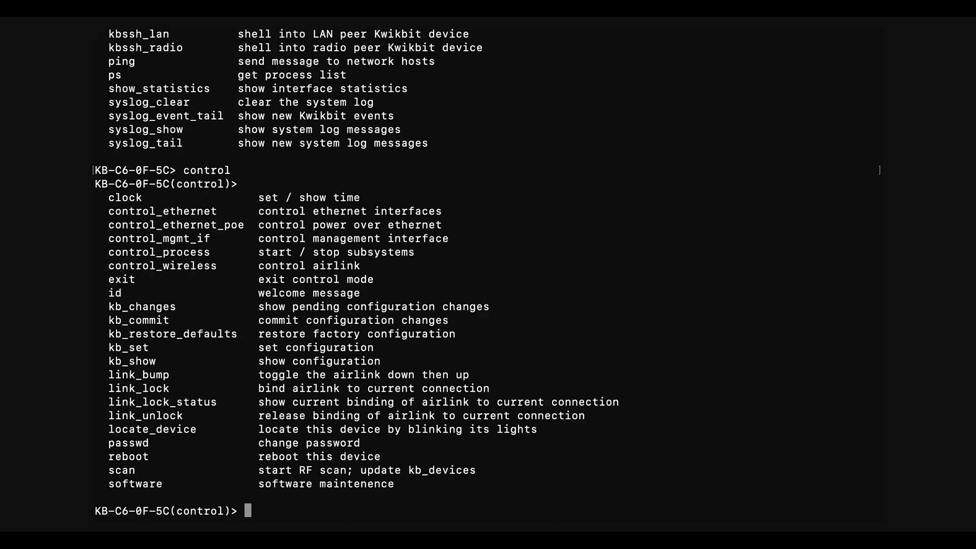